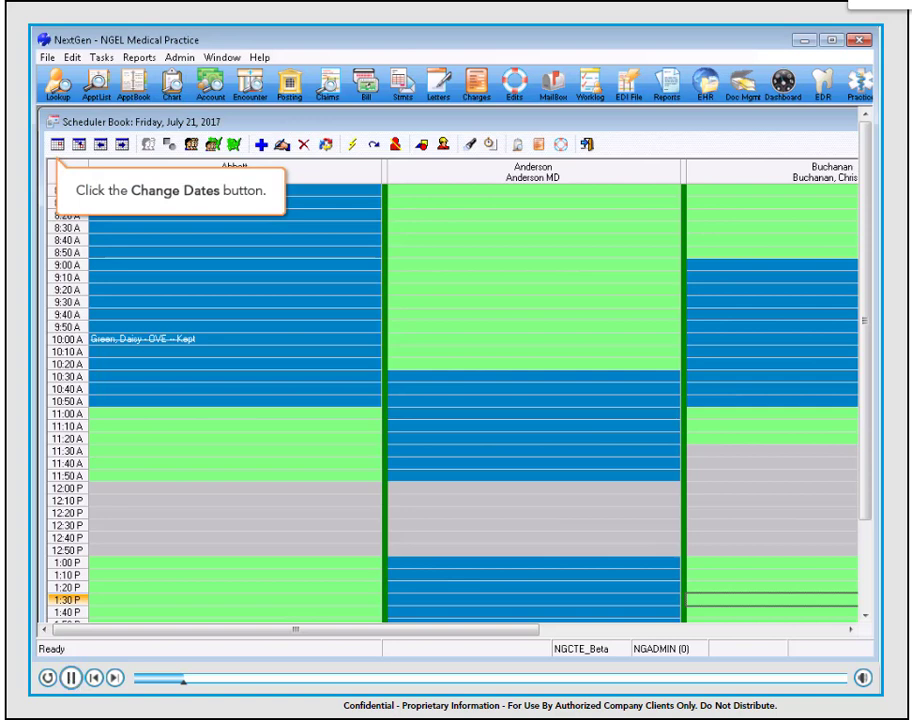
# Step: Browse the scheduler's date picker six months ahead in two 3-month jumps, return it to today, and close it
pyautogui.click(59, 145)
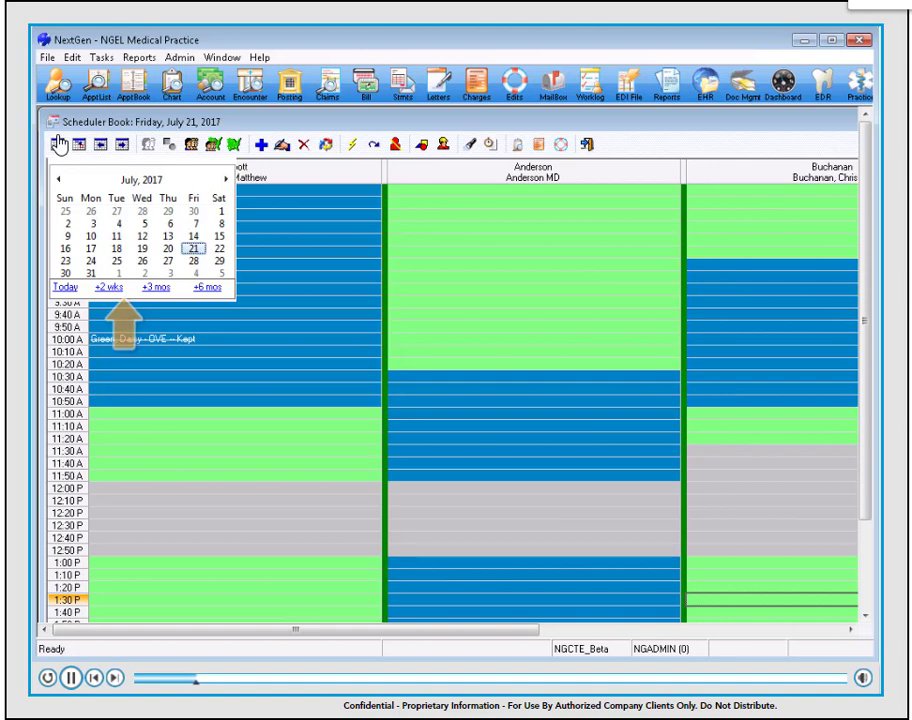
pyautogui.click(157, 287)
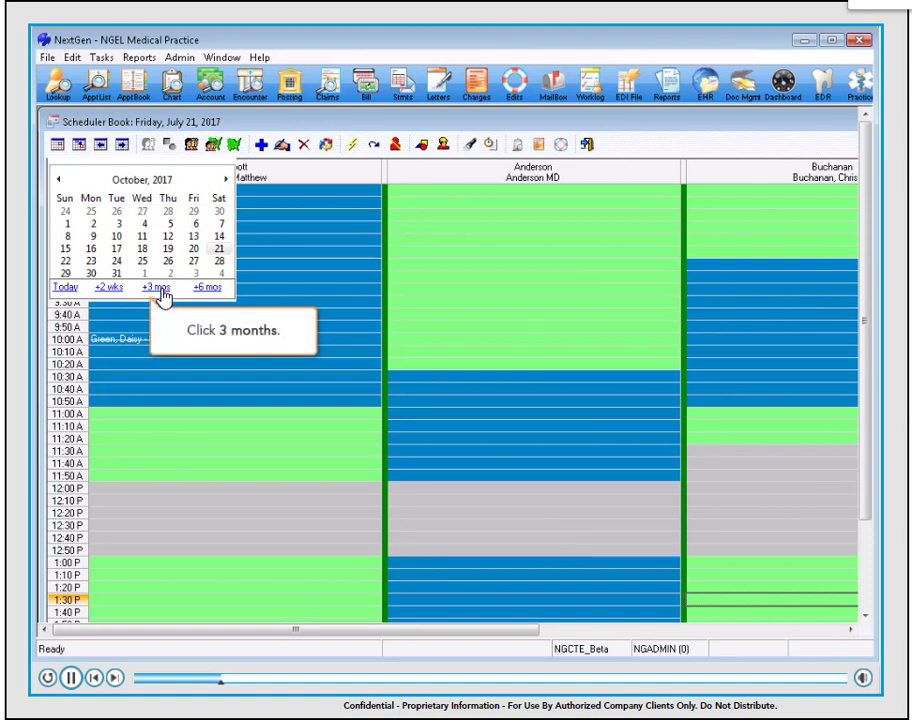
pyautogui.click(156, 287)
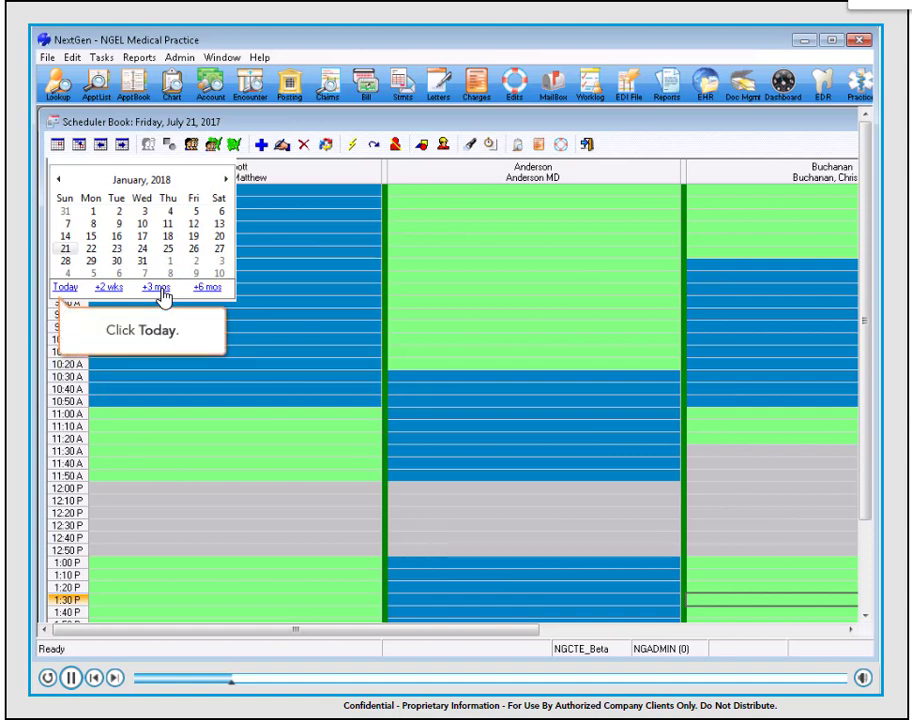
pyautogui.click(63, 288)
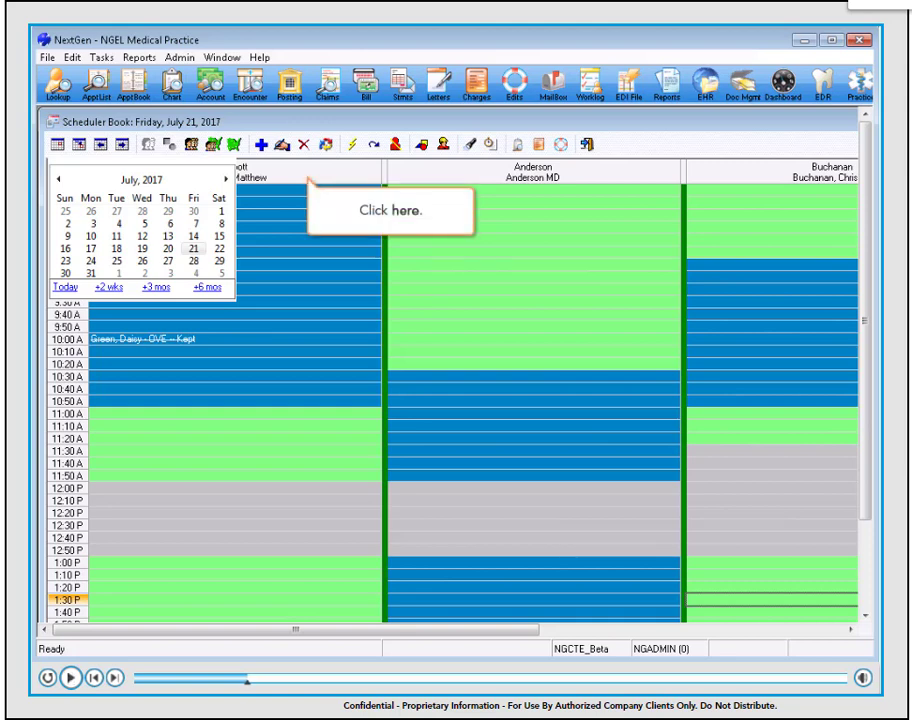
pyautogui.click(295, 240)
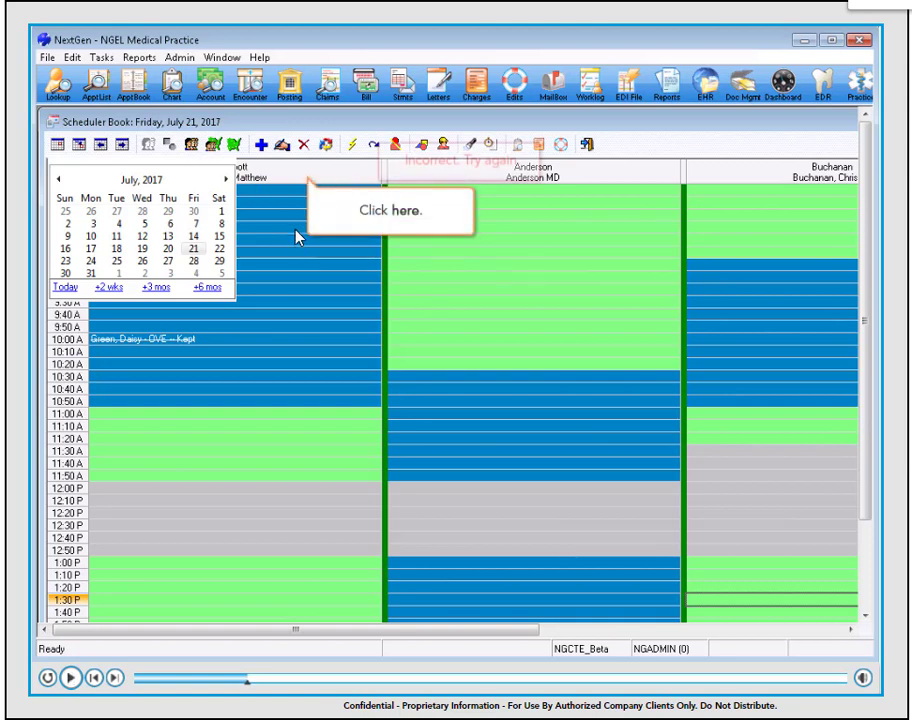
pyautogui.click(298, 178)
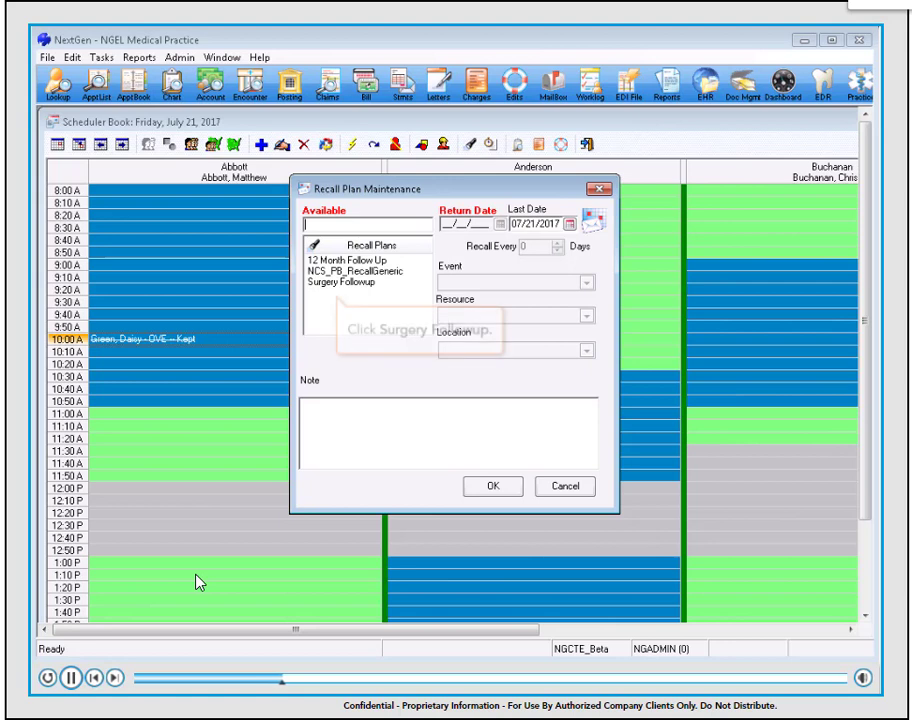
# Step: Choose the Surgery Followup recall plan and move its return date two weeks ahead
pyautogui.click(352, 287)
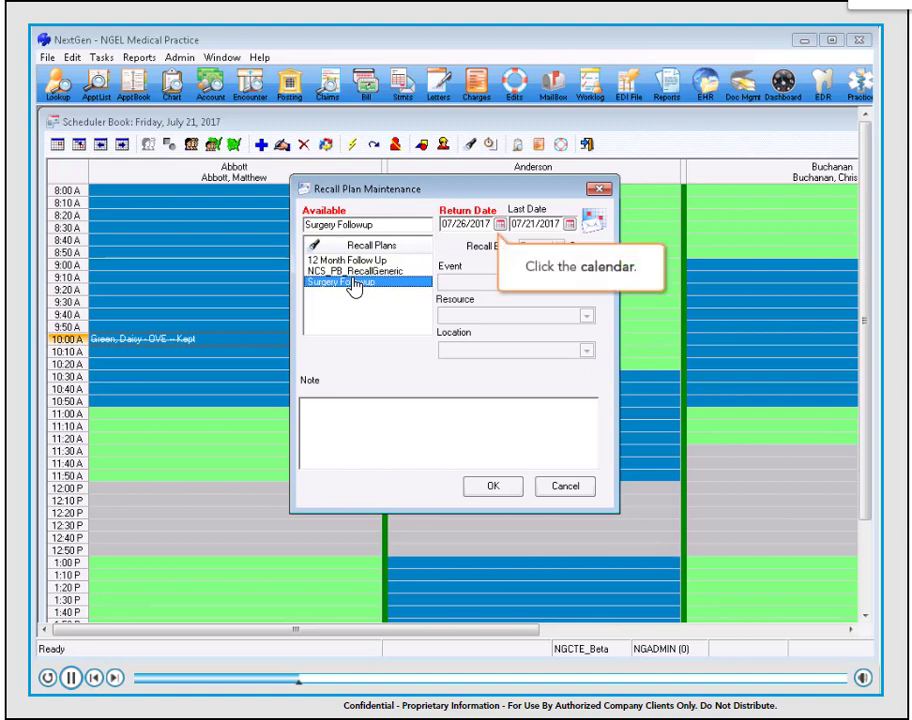
pyautogui.click(499, 225)
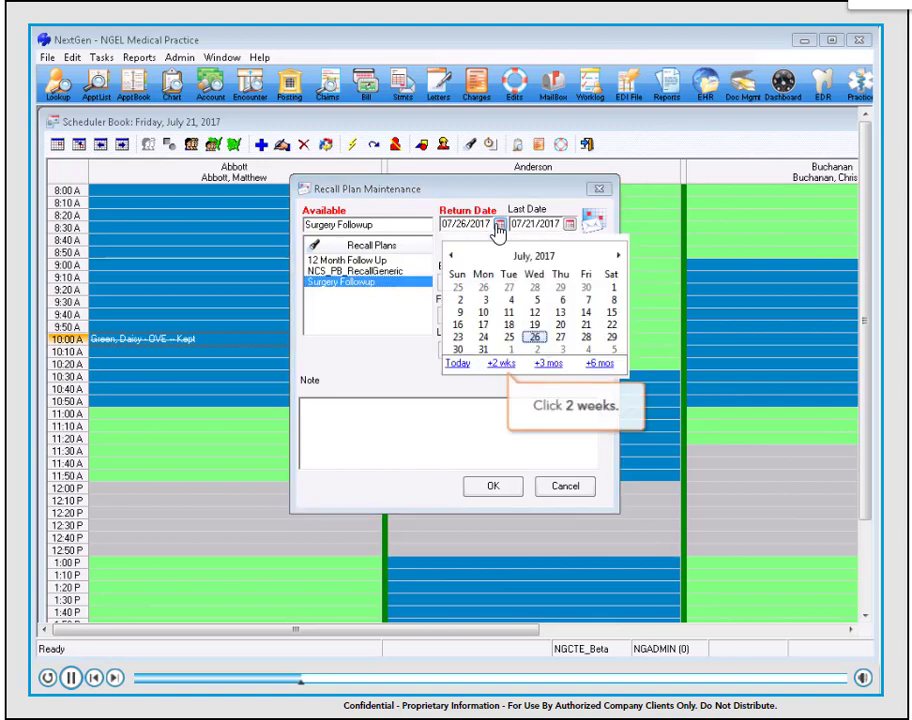
pyautogui.click(501, 365)
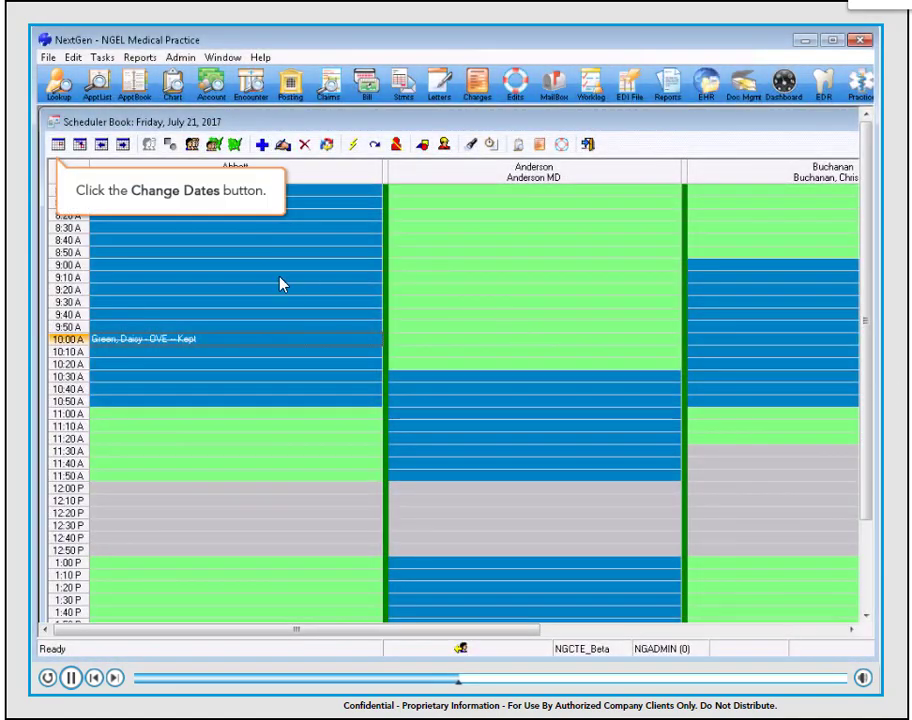
# Step: Jump the scheduler's date picker two weeks ahead and show the schedule for Friday, August 11, 2017
pyautogui.click(55, 150)
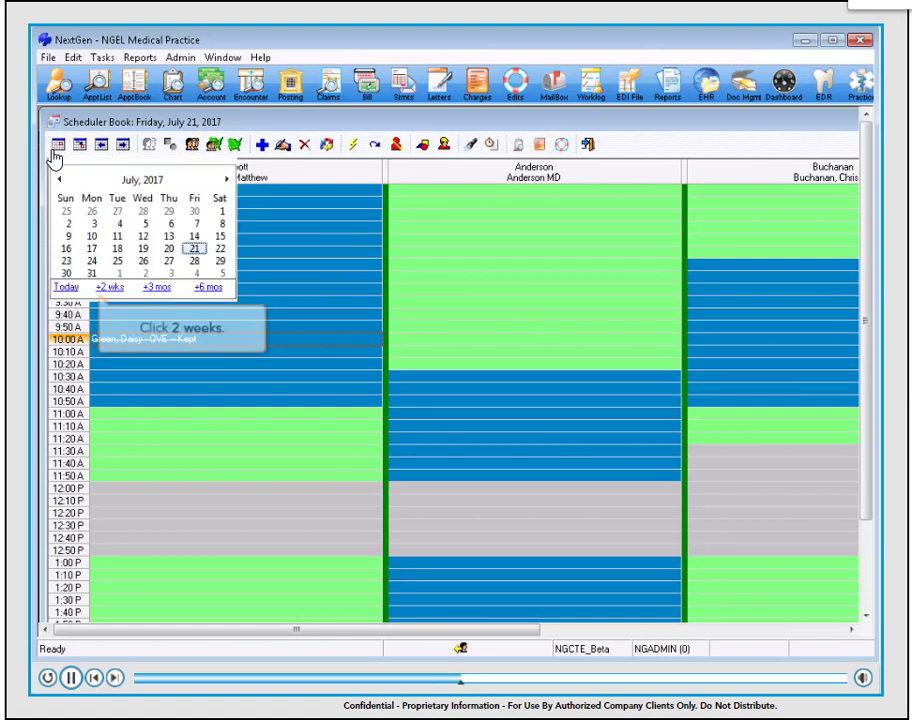
pyautogui.click(110, 290)
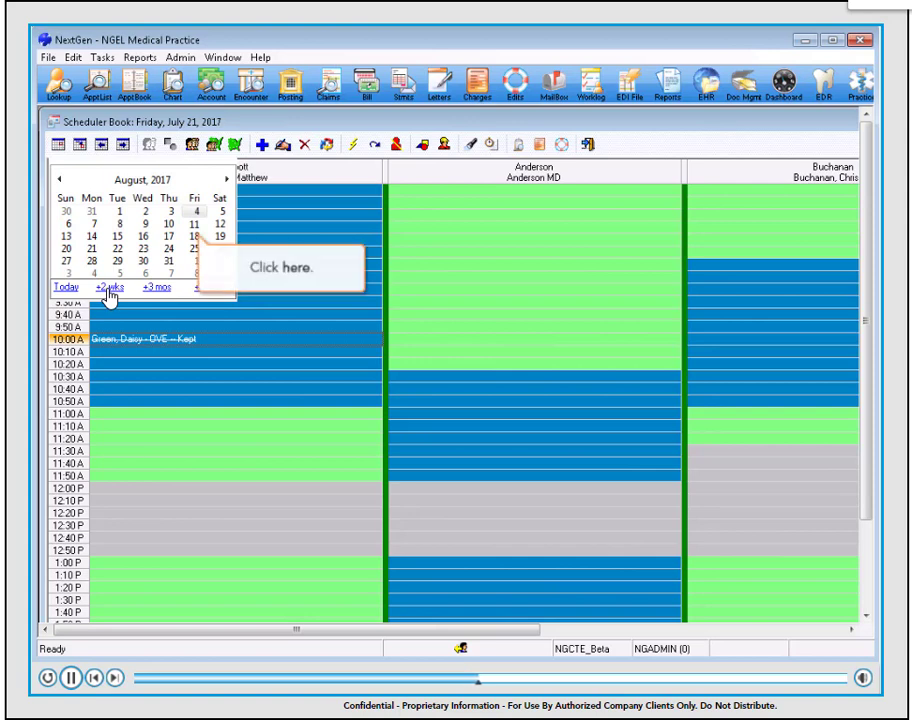
pyautogui.click(194, 225)
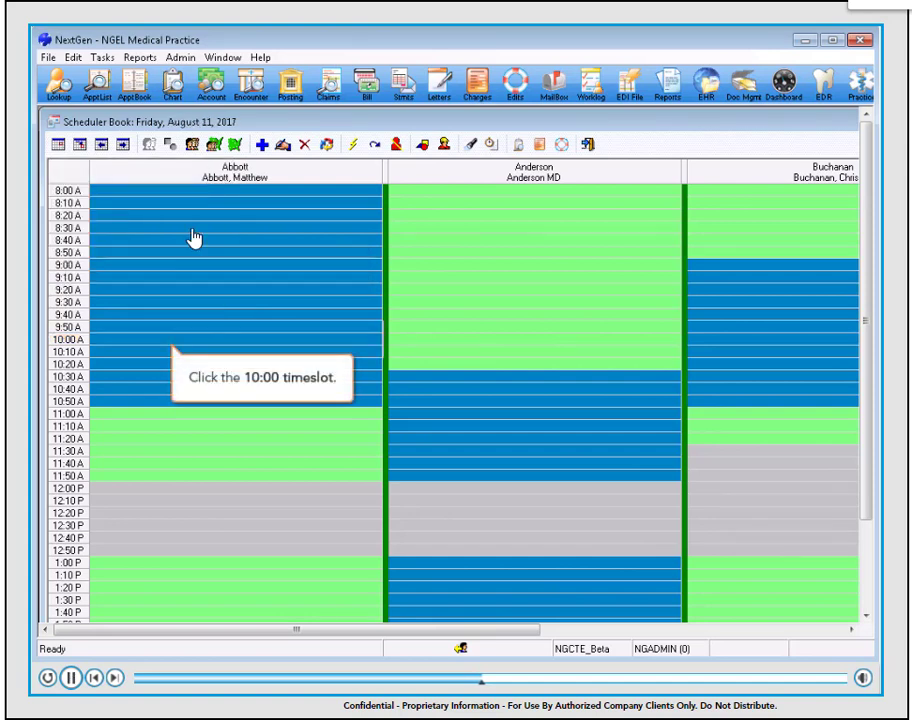
# Step: Add an appointment in the first provider's 10:00 AM slot, checking its recall and waitlist details before saving it
pyautogui.click(133, 341)
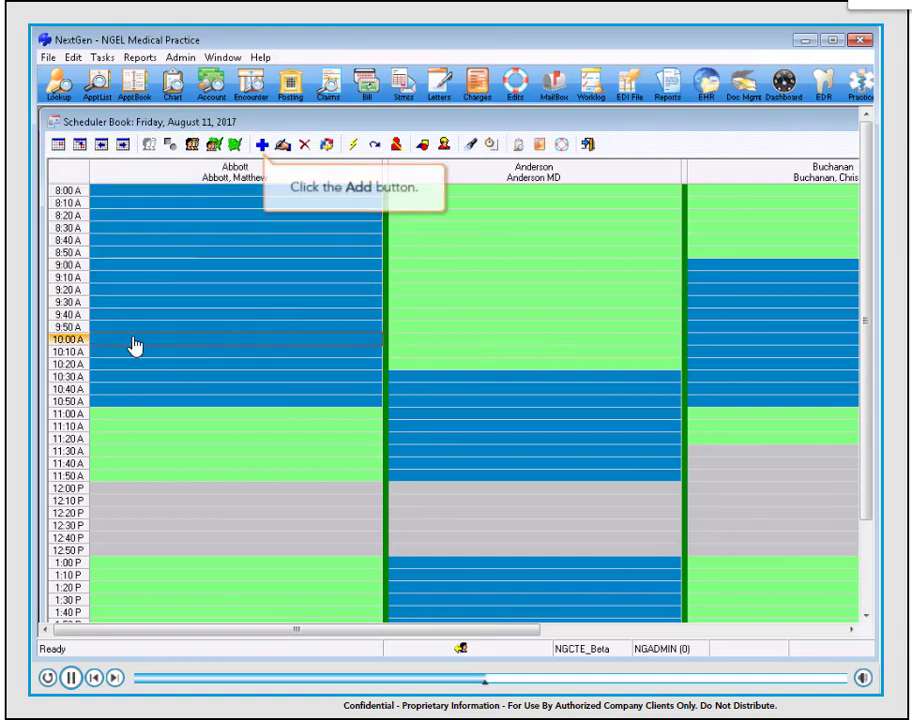
pyautogui.click(261, 146)
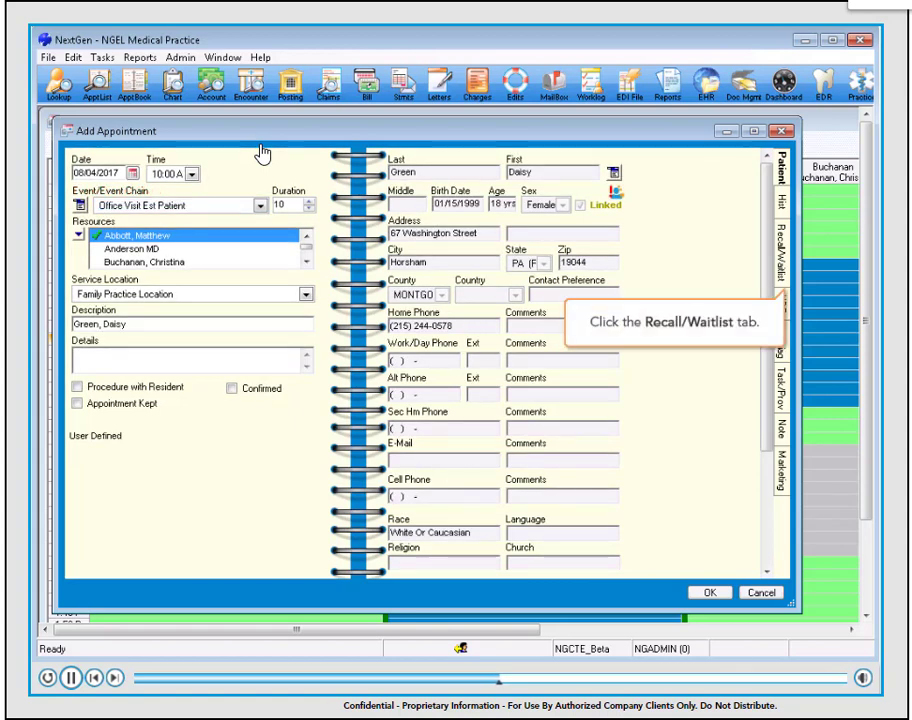
pyautogui.click(784, 268)
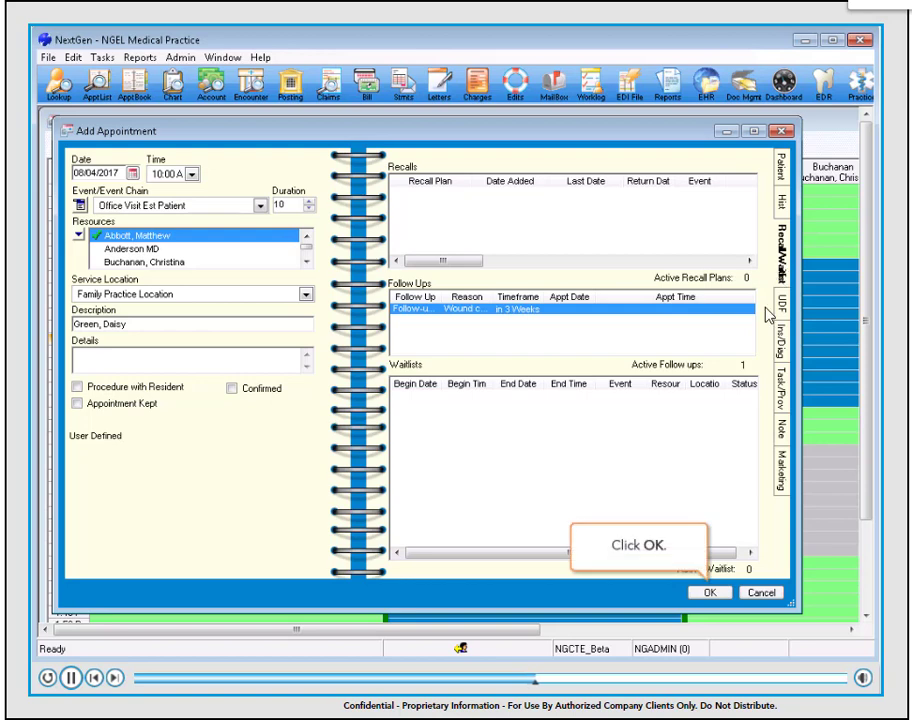
pyautogui.click(710, 592)
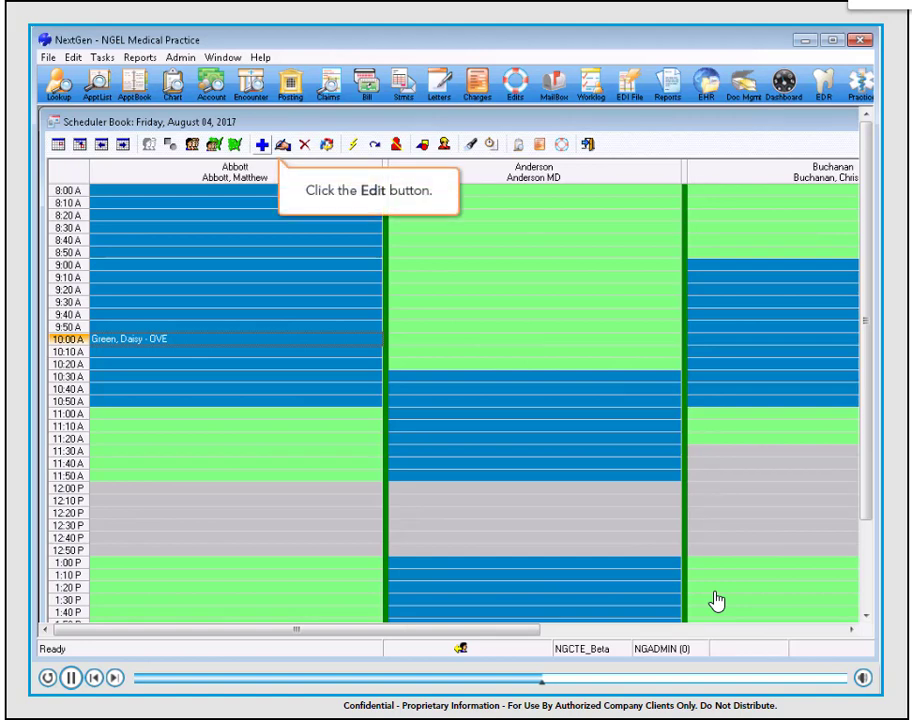
# Step: Open the 10:00 AM appointment for editing and review its patient details and recall/waitlist information
pyautogui.click(283, 146)
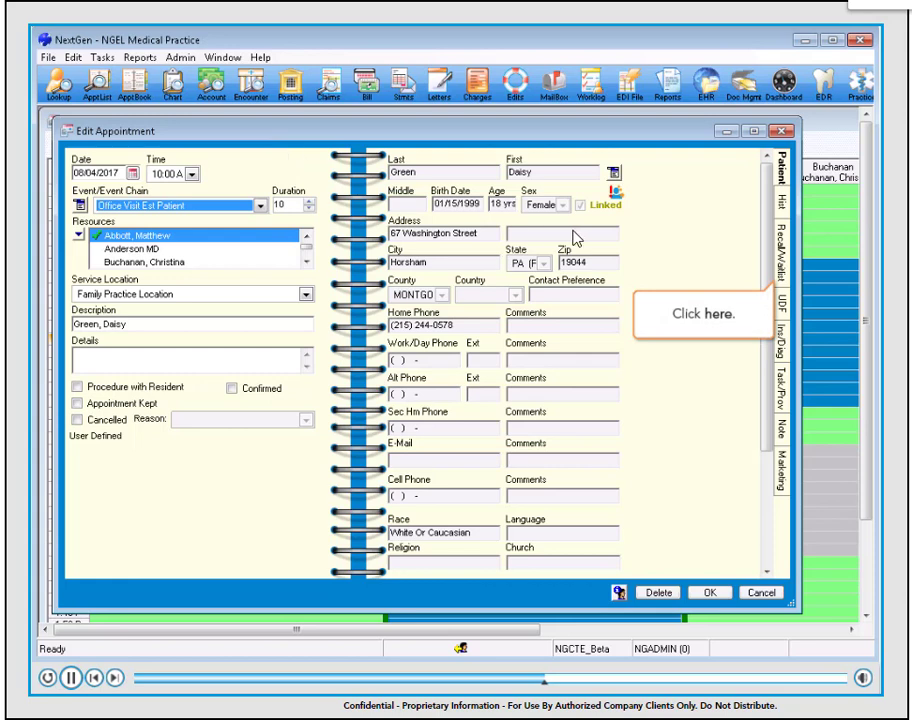
pyautogui.click(784, 261)
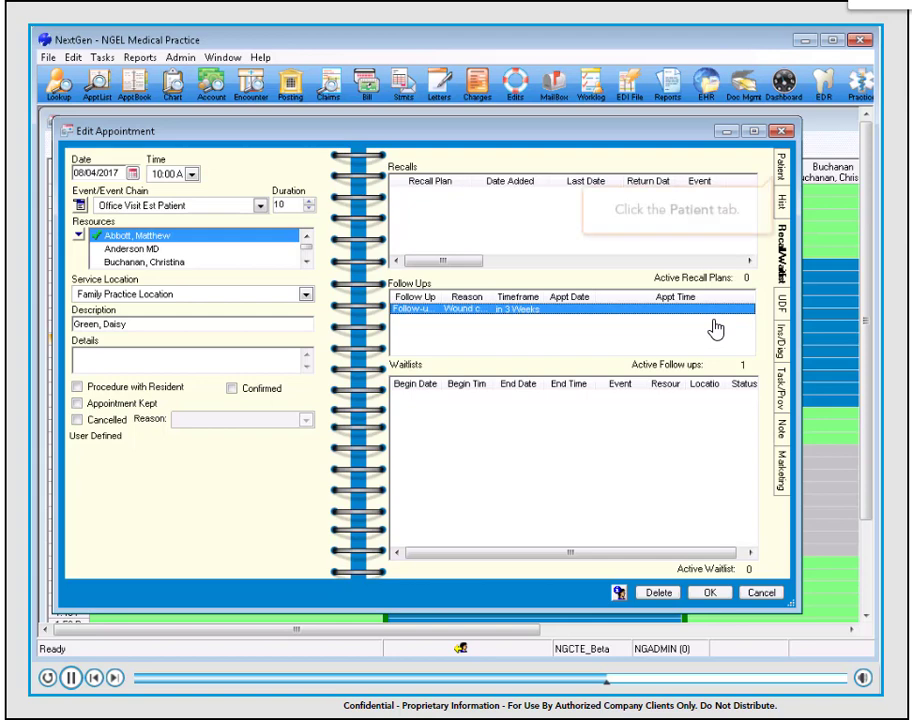
pyautogui.click(781, 166)
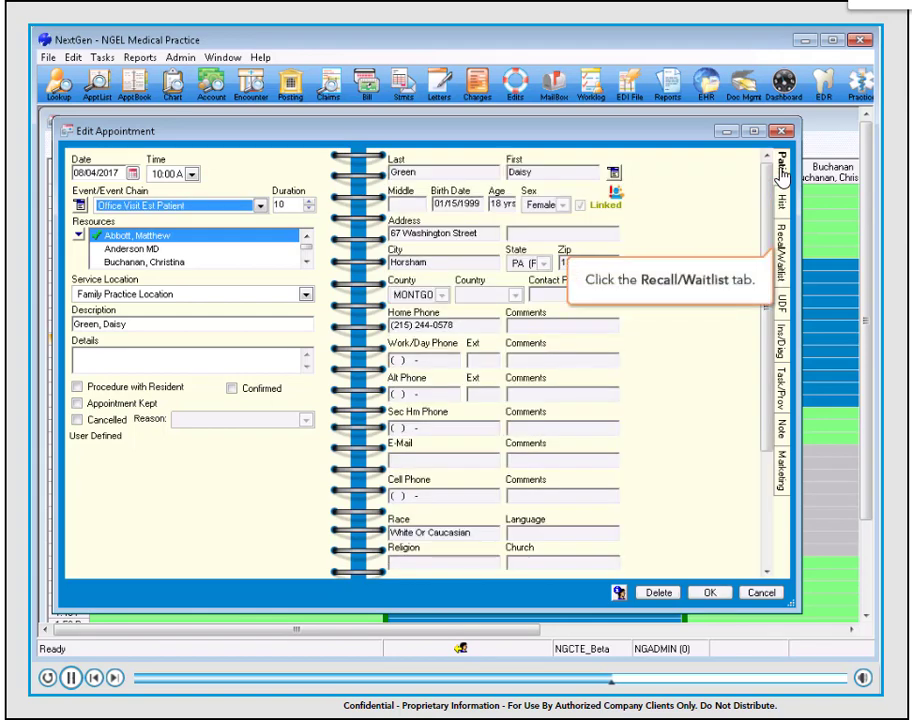
pyautogui.click(783, 259)
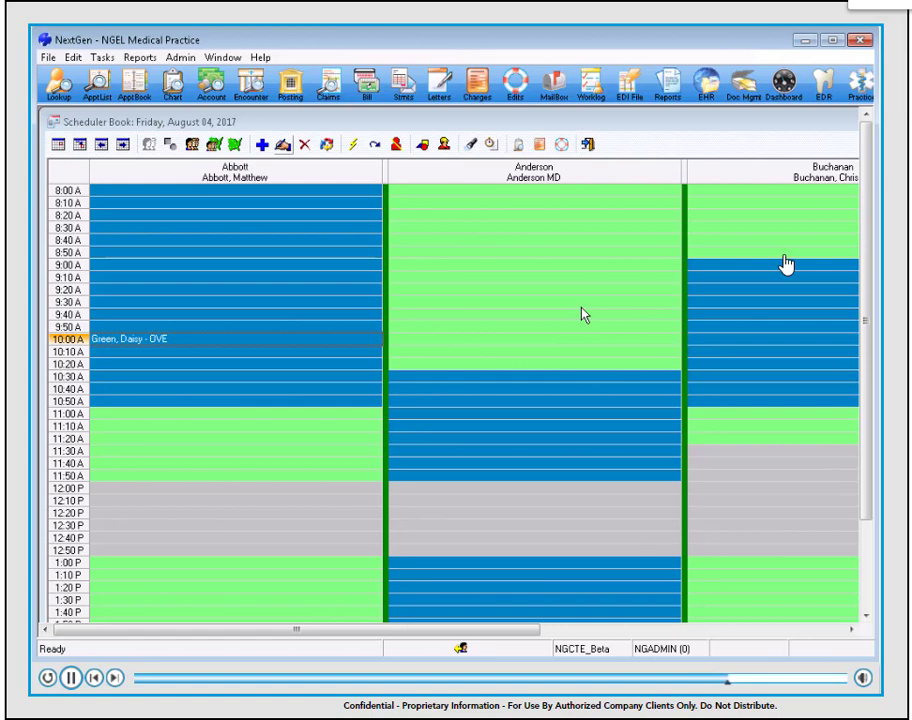
# Step: Reopen the 10:00 AM appointment, review its reminders, and close it
pyautogui.doubleClick(195, 342)
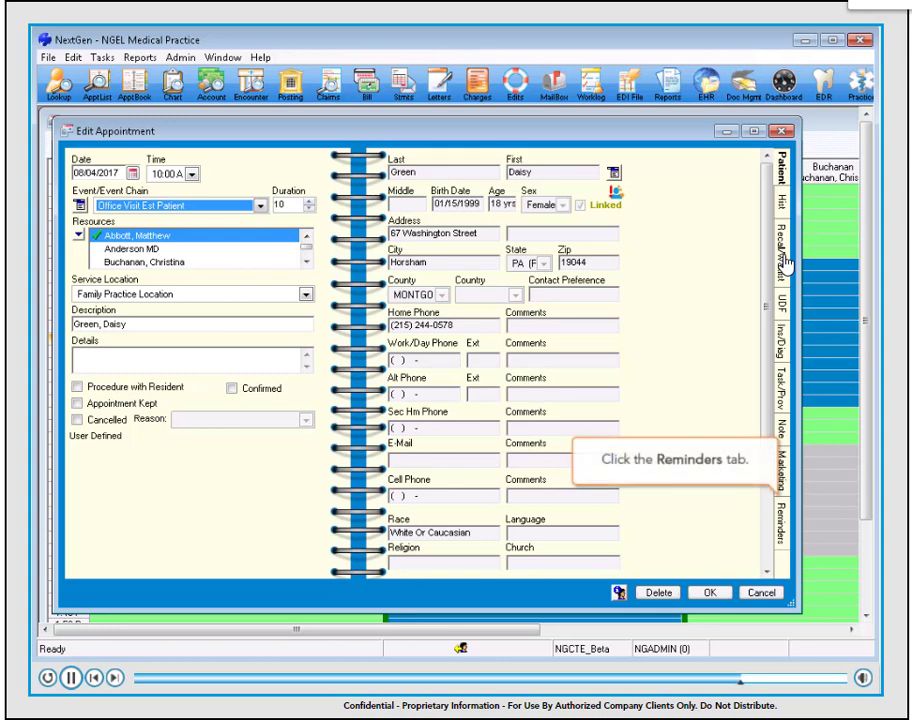
pyautogui.click(785, 532)
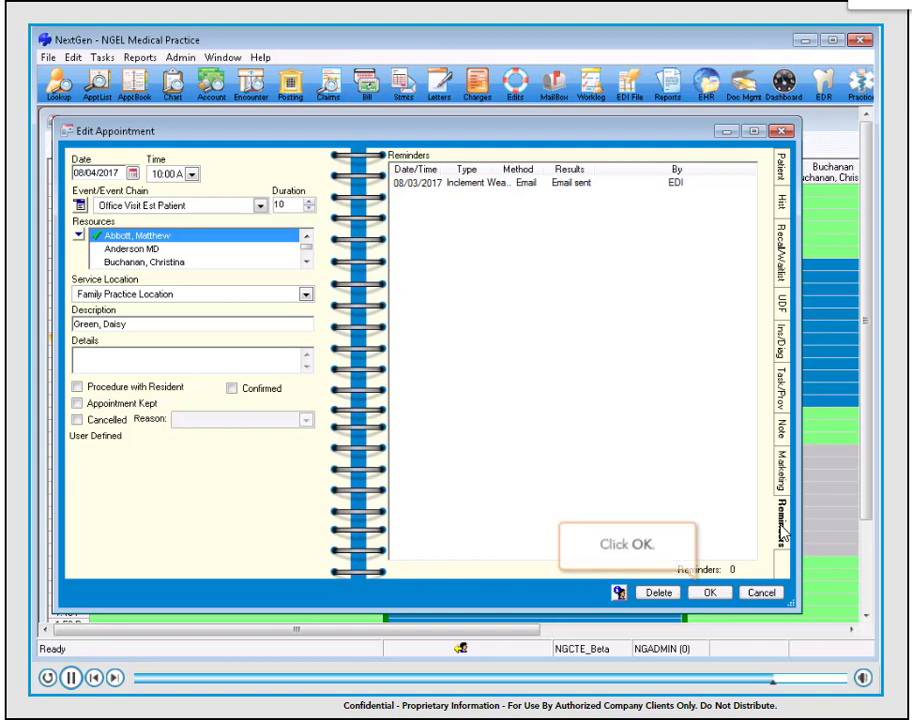
pyautogui.click(709, 593)
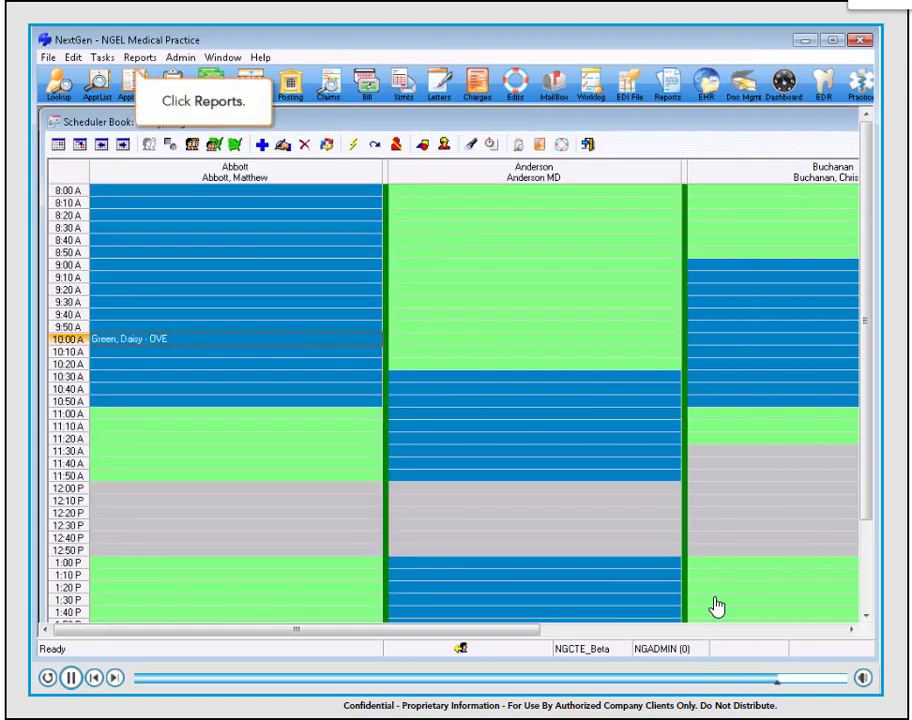
# Step: Run the Appointments Listing scheduling report with the Reminder Type, Reminder Method and Reminder Results columns, locating them by searching for "reminder"
pyautogui.click(134, 66)
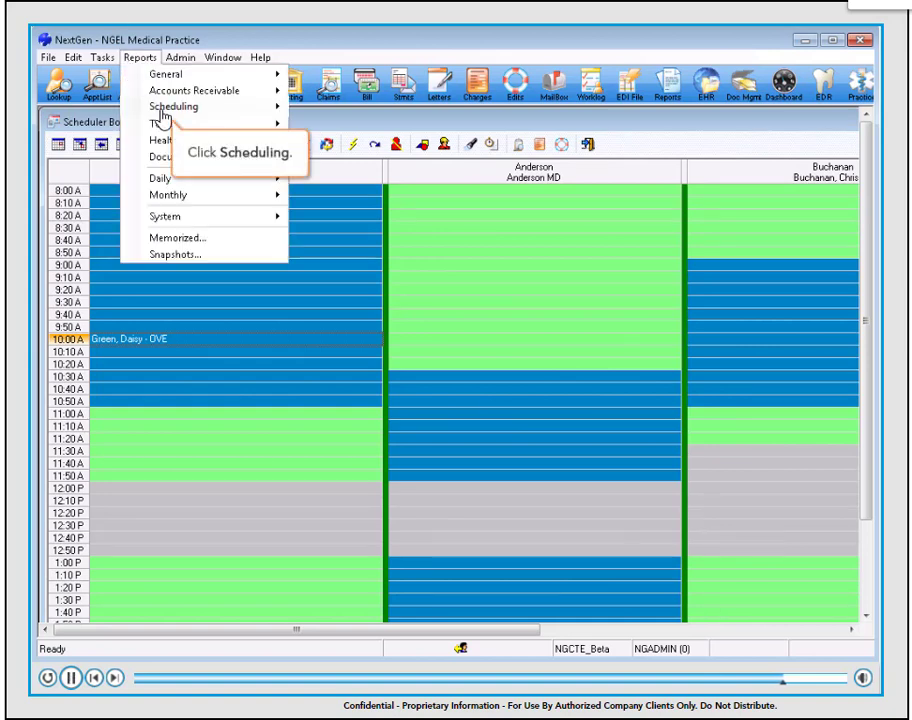
pyautogui.click(163, 112)
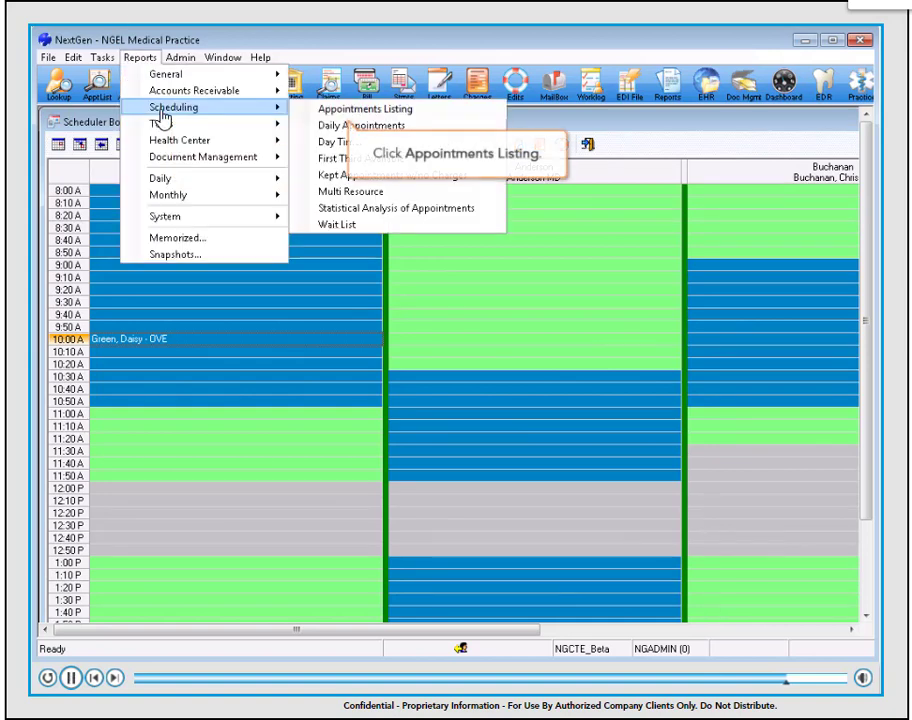
pyautogui.click(342, 112)
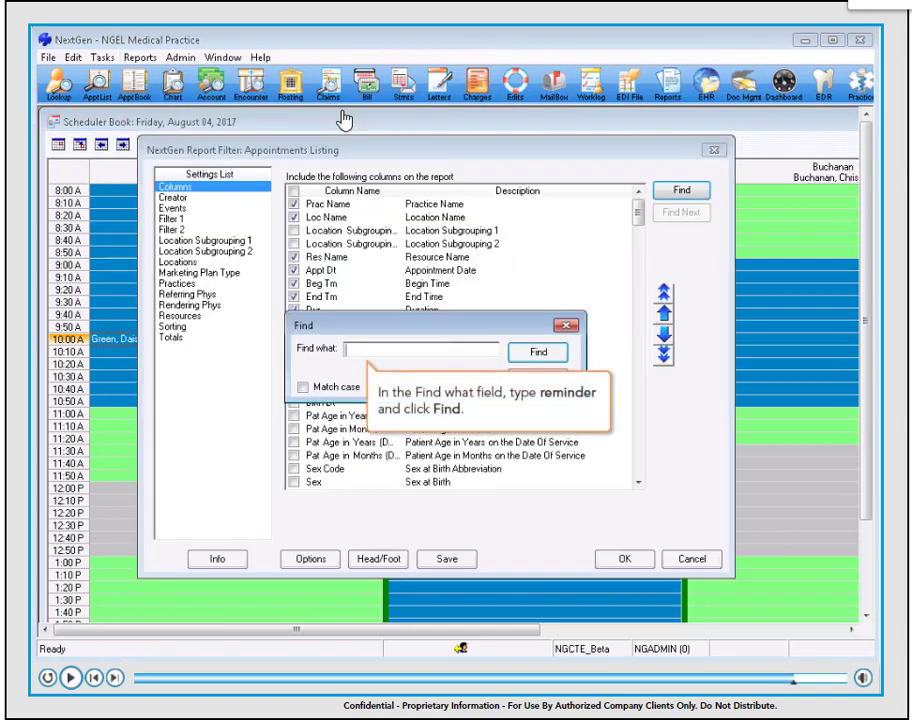
pyautogui.click(382, 349)
pyautogui.write('reminder')
pyautogui.click(520, 355)
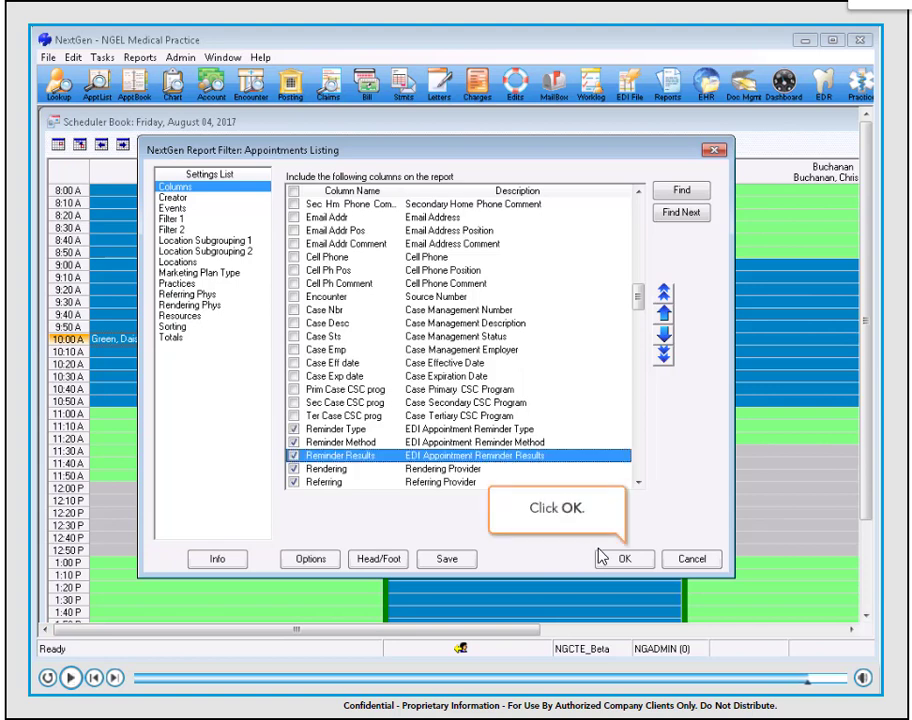
pyautogui.click(627, 560)
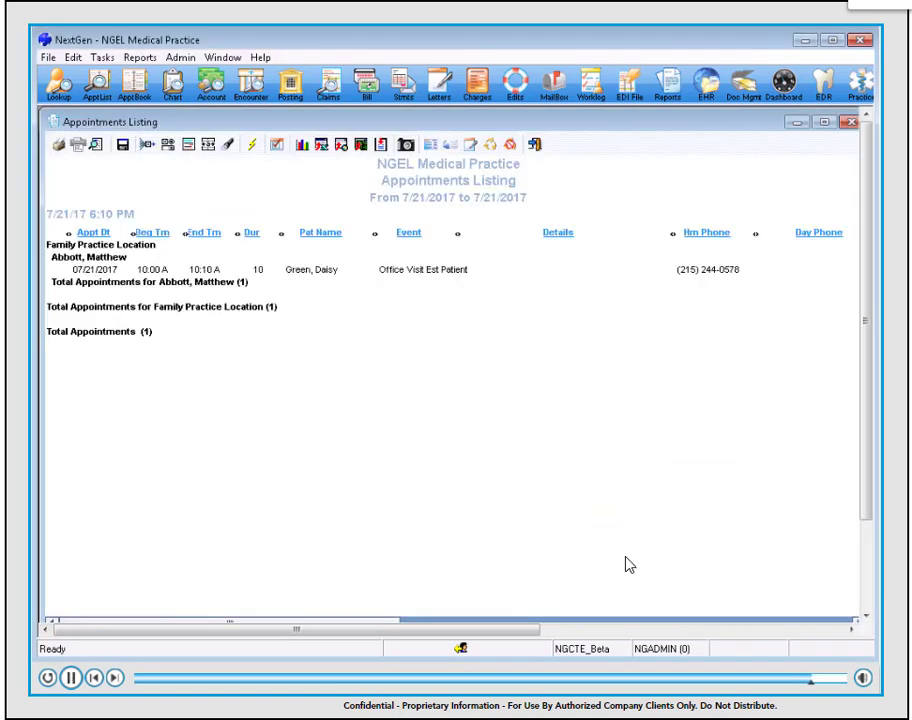
pyautogui.click(637, 633)
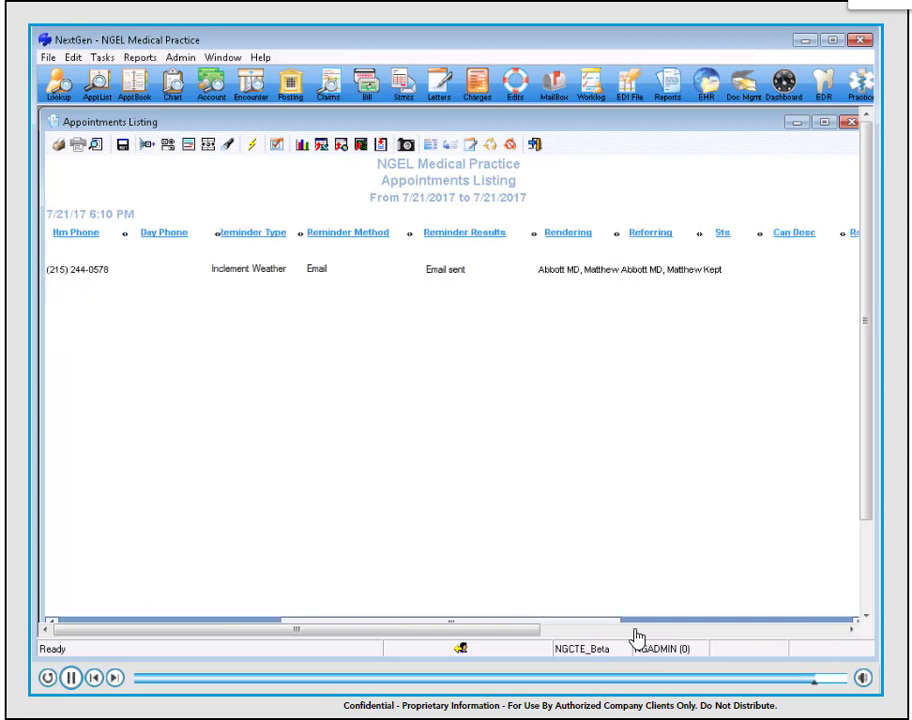